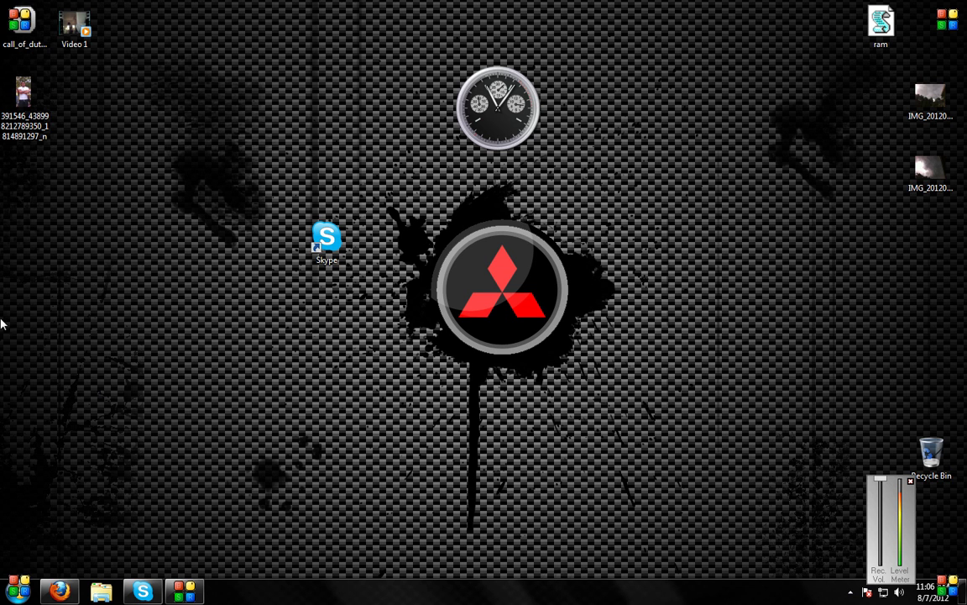
Open the Windows 7 Start menu from the taskbar's Start orb.
left_click(18, 592)
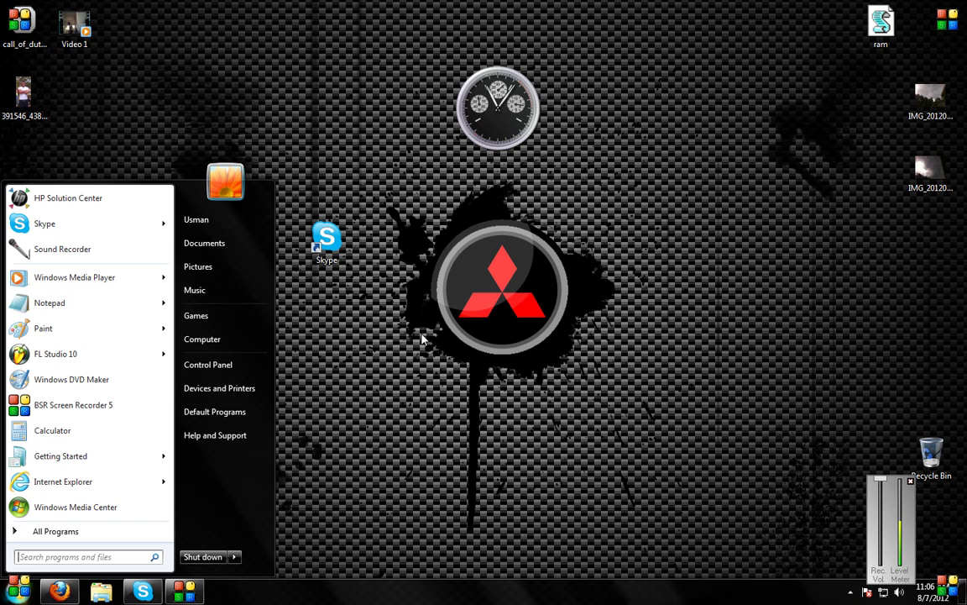
Move the Skype desktop shortcut up toward the top-left icons.
left_click(312, 198)
left_click_drag(323, 239, 285, 103)
left_click(298, 130)
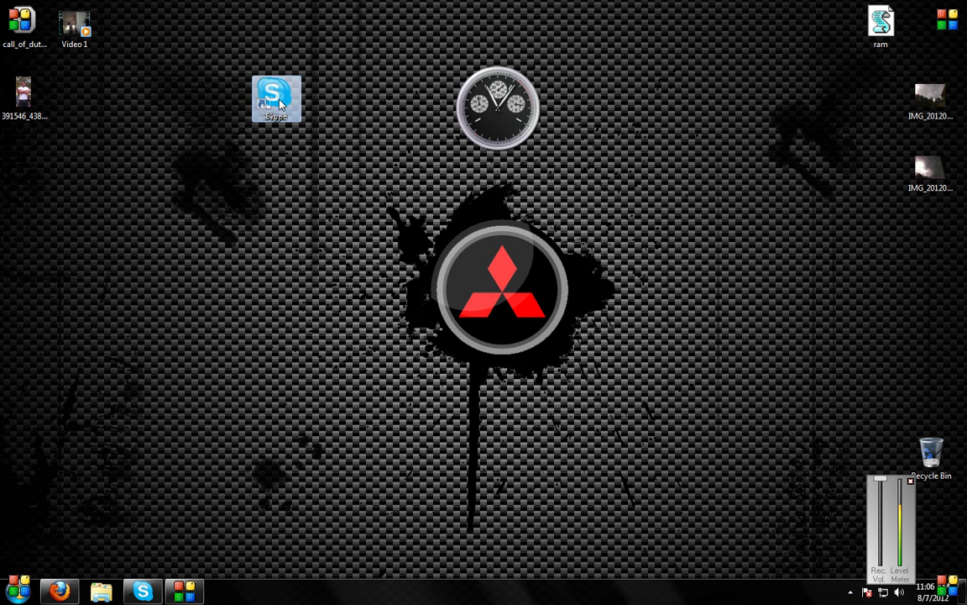
right_click(280, 99)
key("Escape")
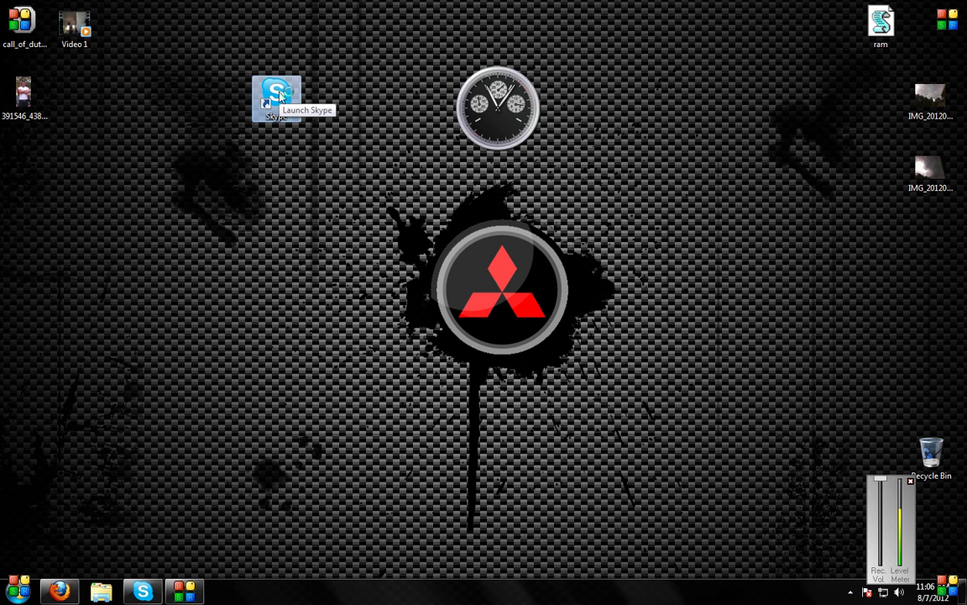
Launch Skype, then check its shortcut's Start in path in Properties and close with OK.
double_click(280, 98)
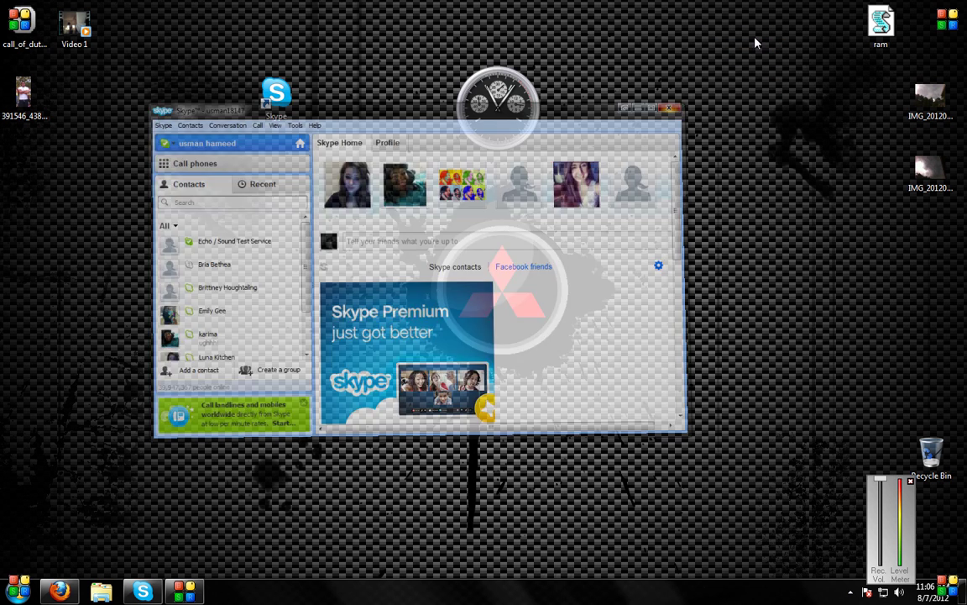
right_click(278, 91)
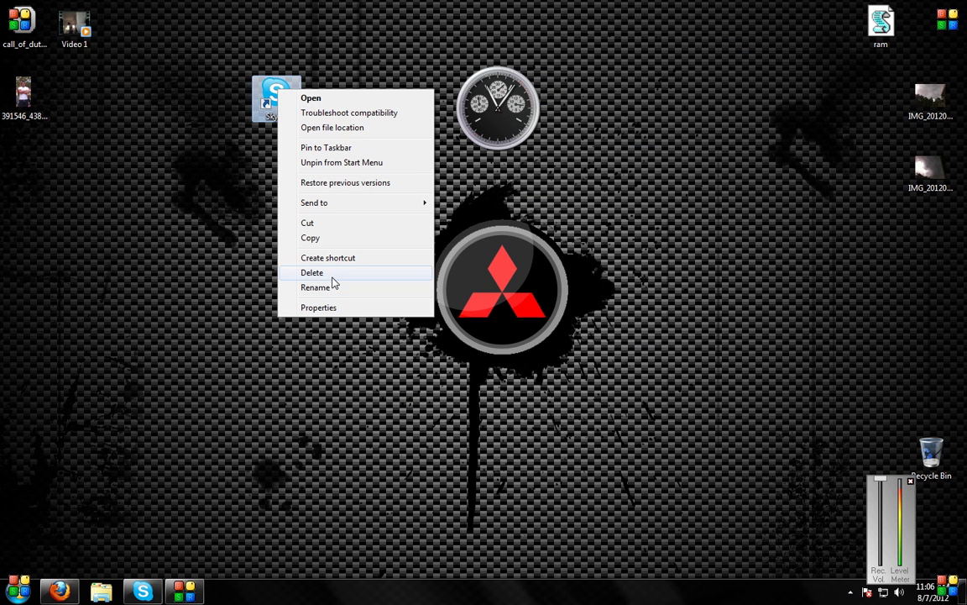
left_click(351, 308)
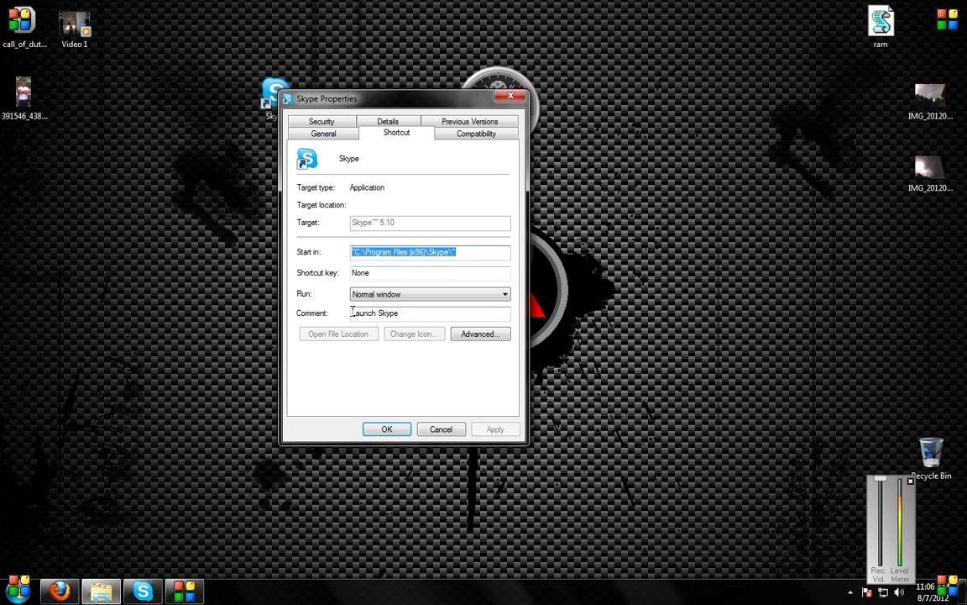
left_click_drag(473, 257, 333, 249)
left_click(382, 430)
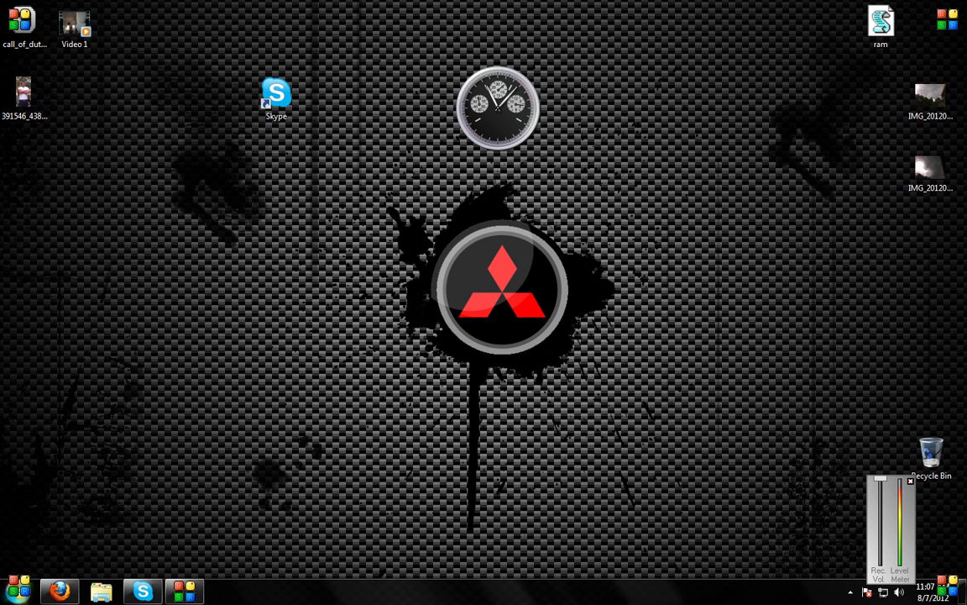
Search the Start menu for 'skyp' and view the Skype result's properties, closing with OK.
left_click(18, 592)
left_click(52, 552)
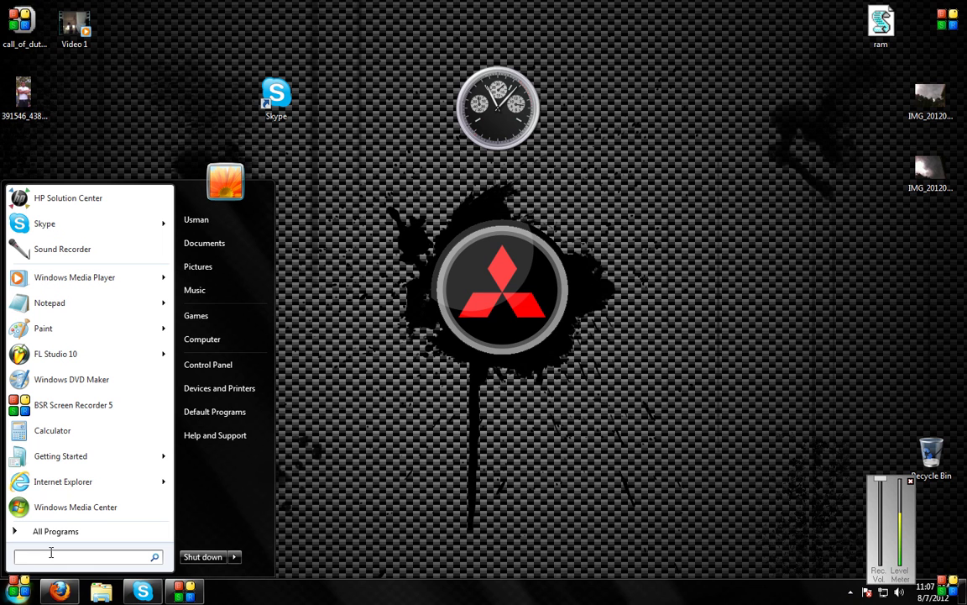
type("skyp")
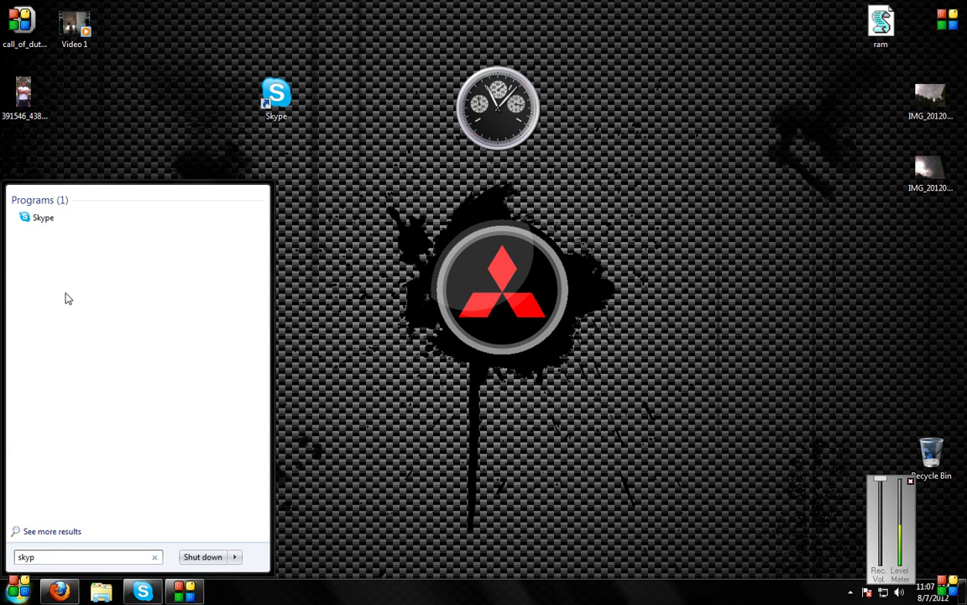
right_click(60, 218)
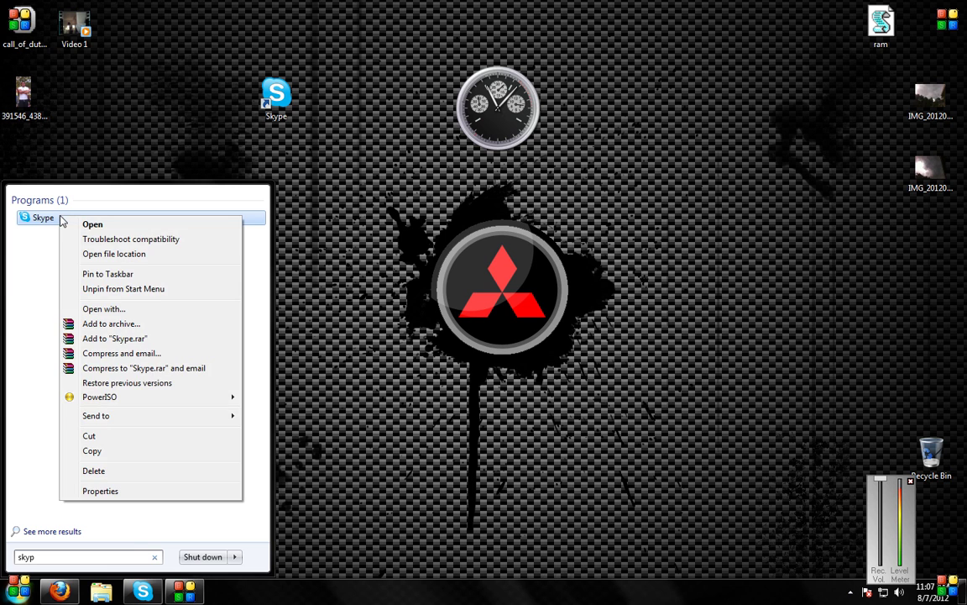
left_click(100, 491)
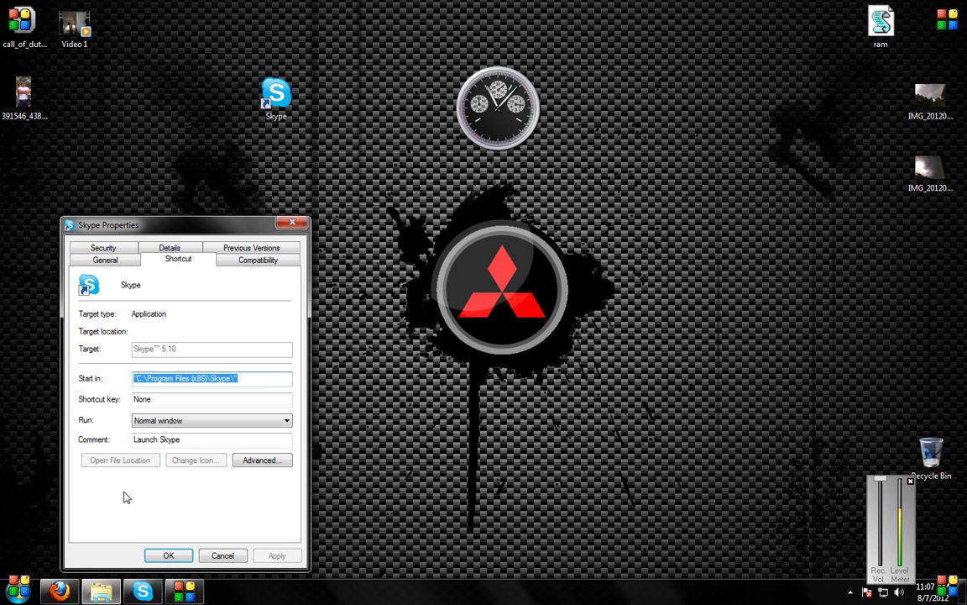
left_click(176, 555)
Browse from Computer to the C:\Program Files (x86)\Steam folder.
key("super")
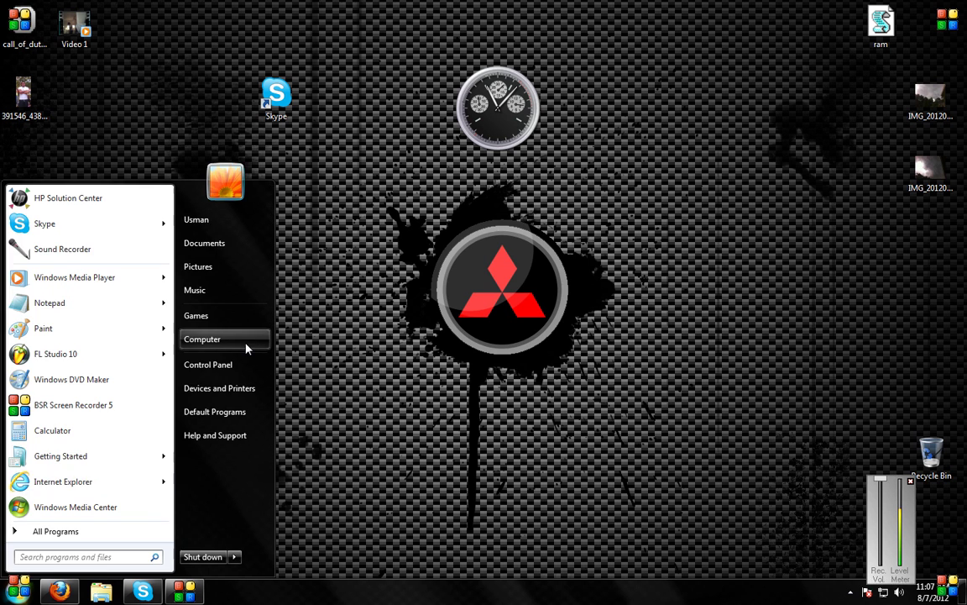
left_click(246, 340)
double_click(487, 266)
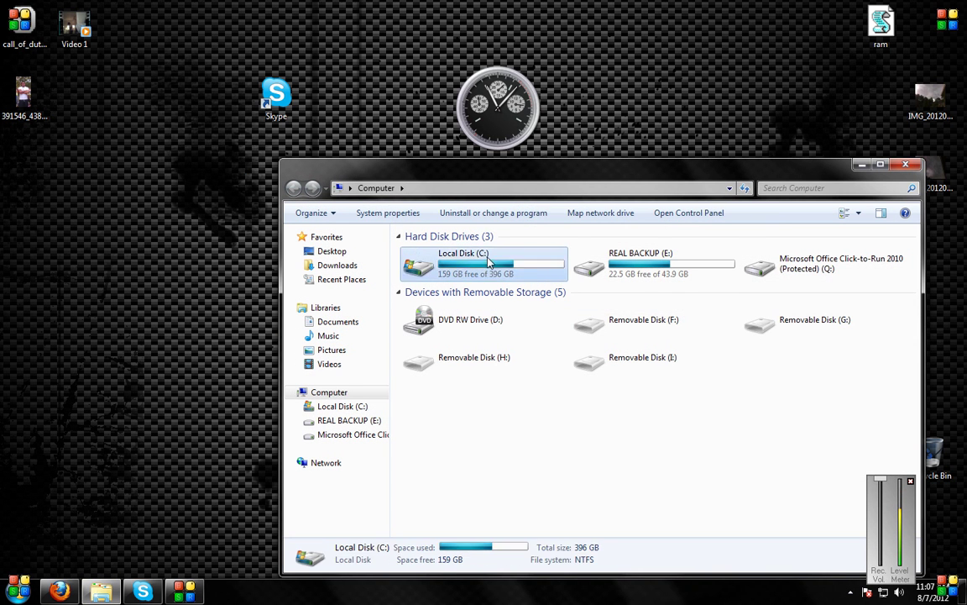
left_click(481, 363)
double_click(481, 364)
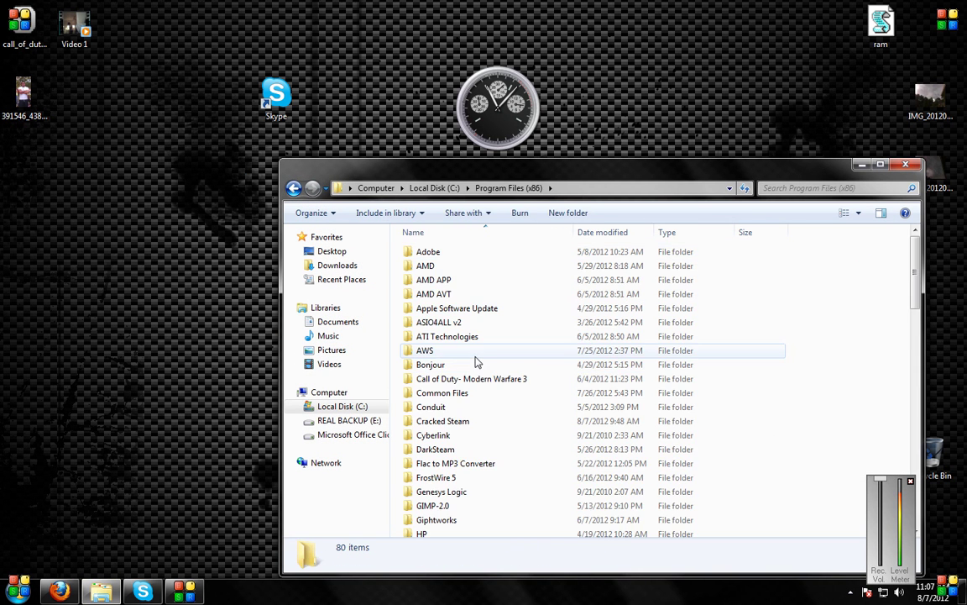
key("s")
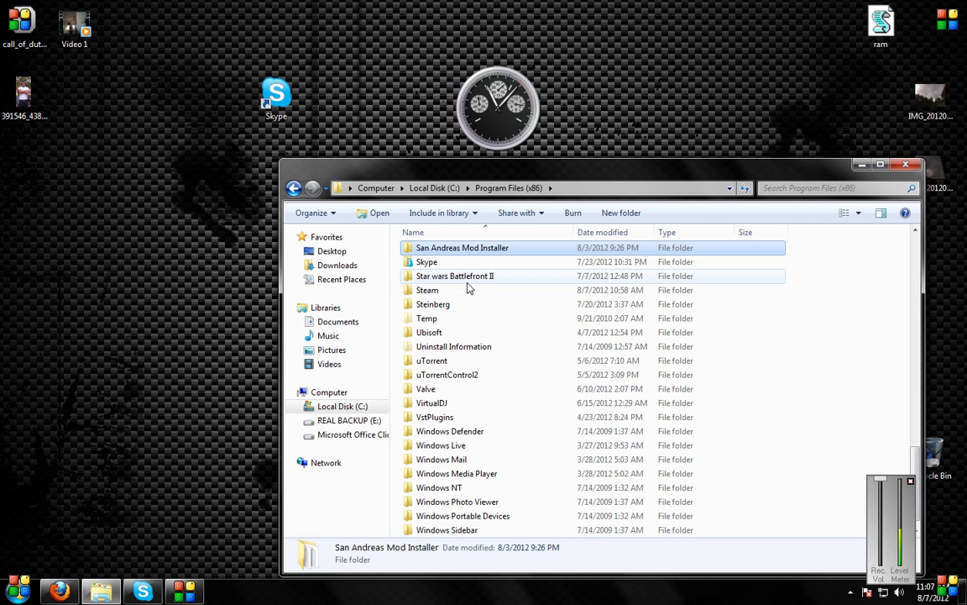
double_click(470, 292)
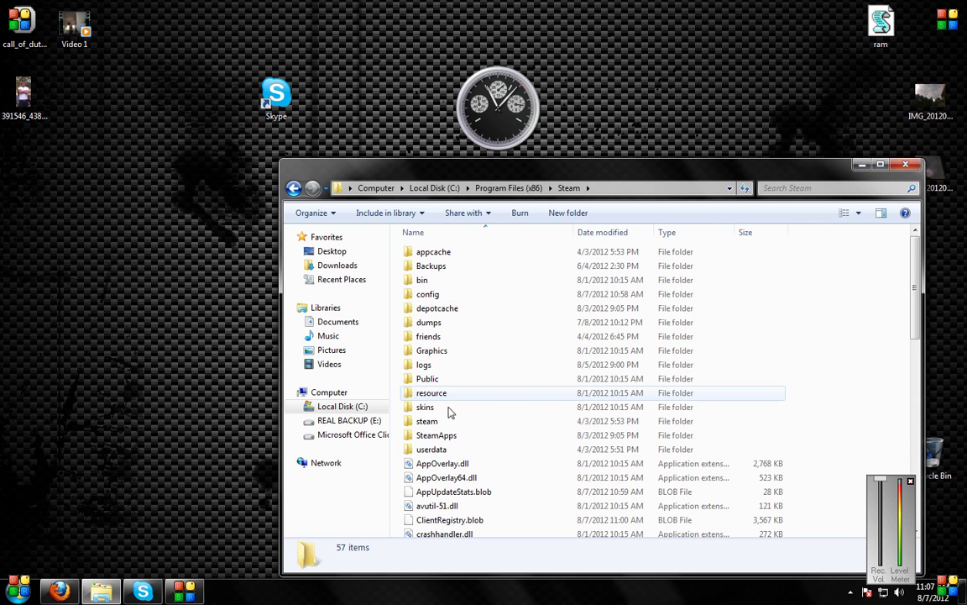
Open SteamApps\common\Grand Theft Auto San Andreas inside the Steam folder.
double_click(441, 439)
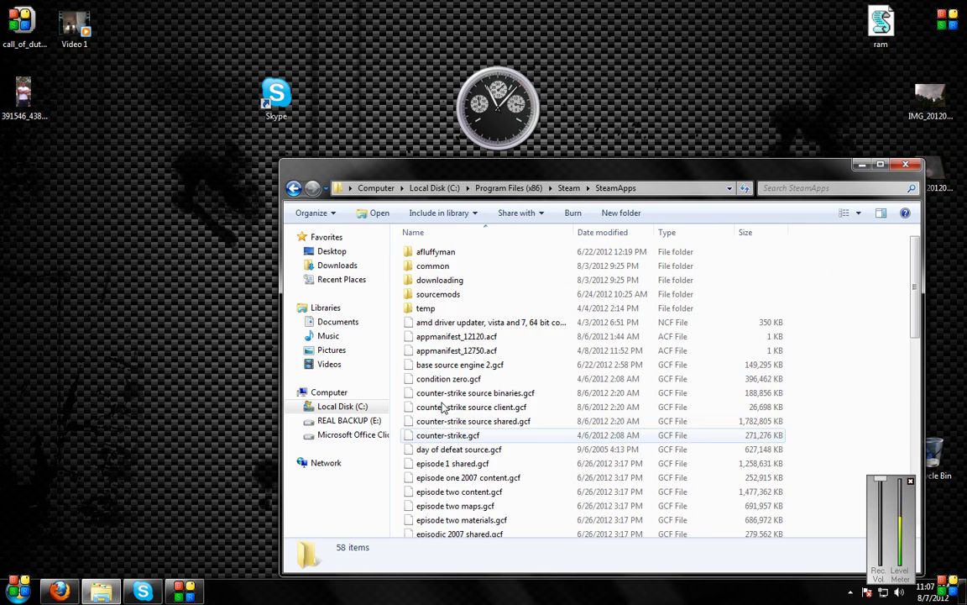
double_click(449, 265)
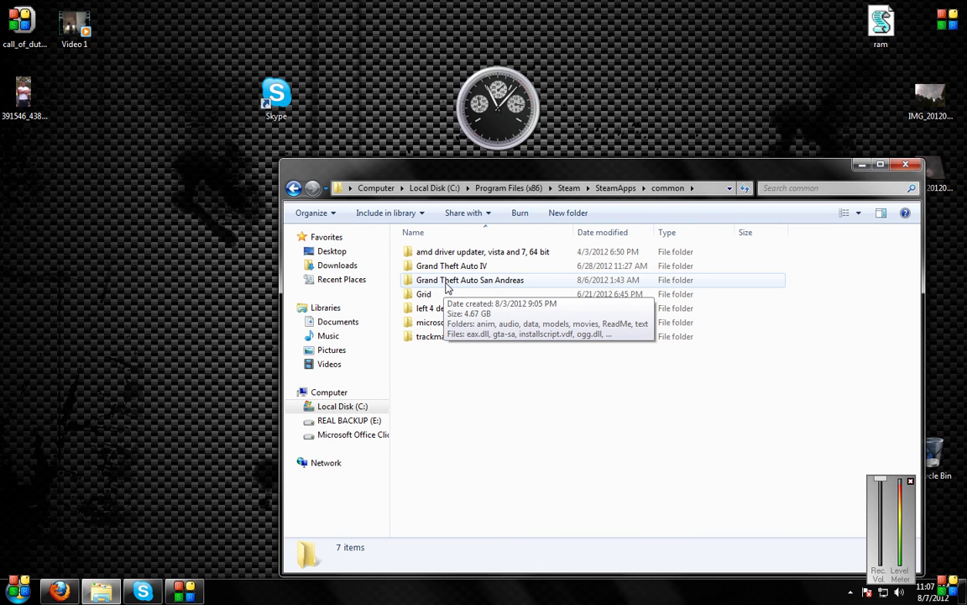
double_click(446, 286)
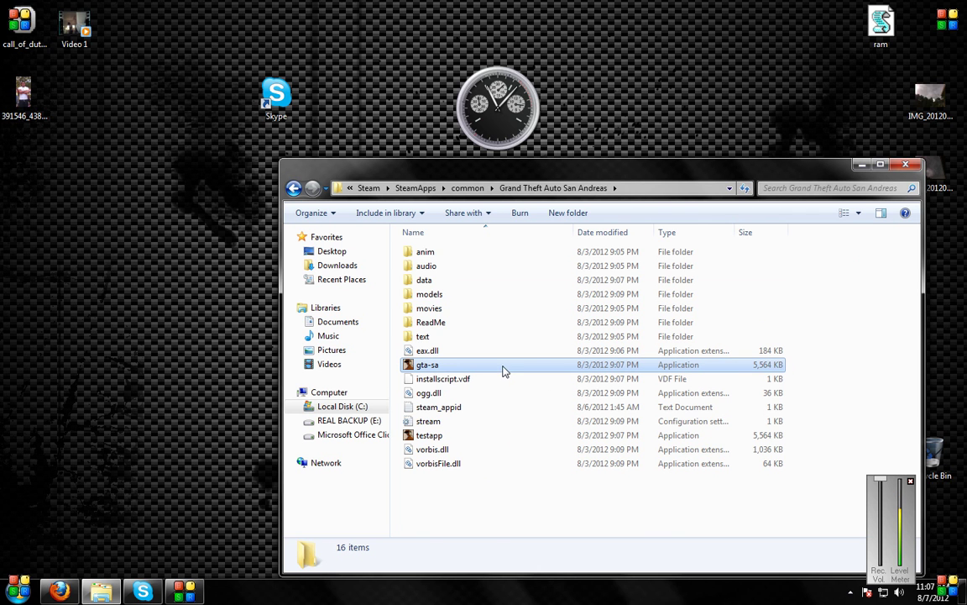
left_click(454, 366)
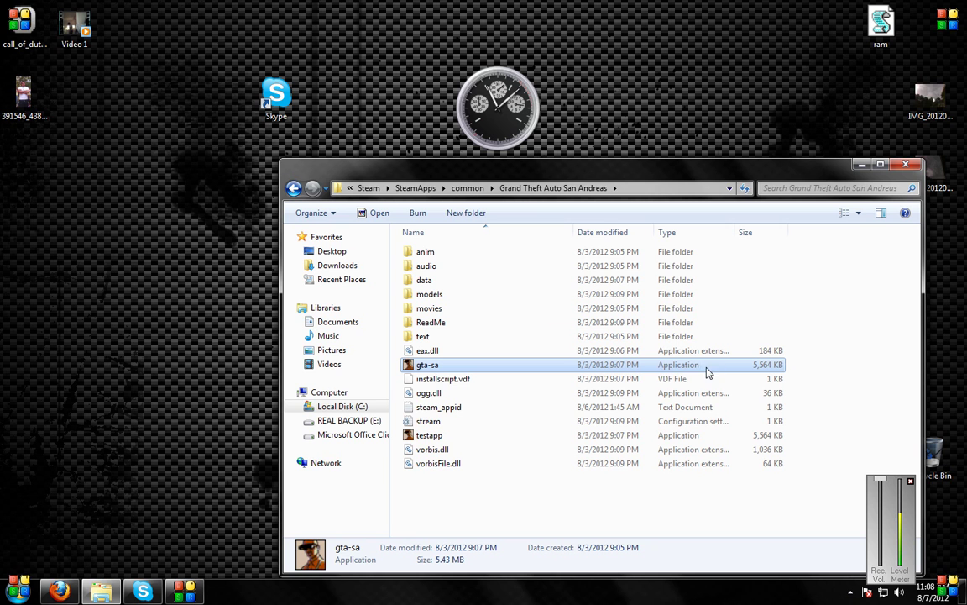
left_click(633, 435)
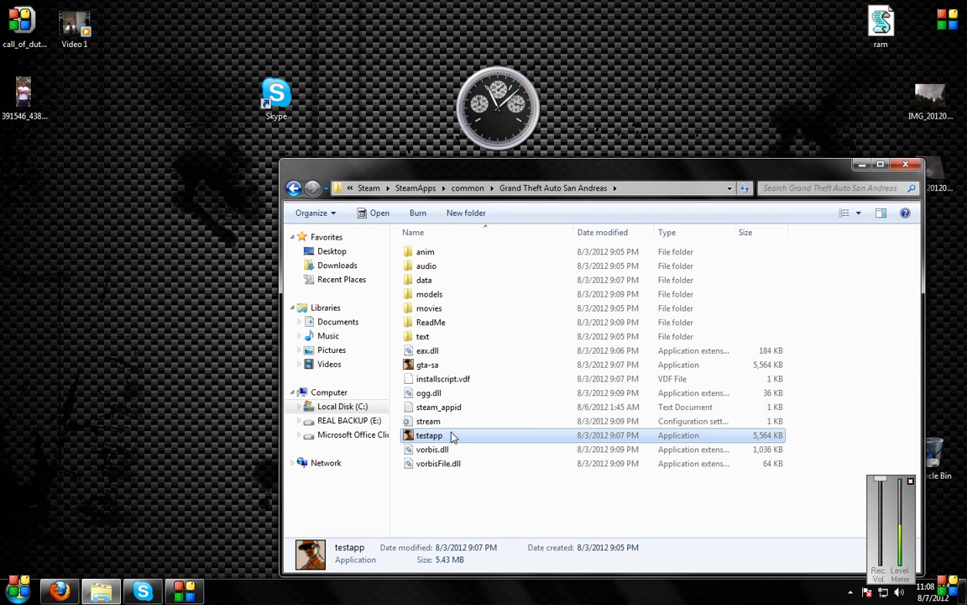
left_click(440, 366)
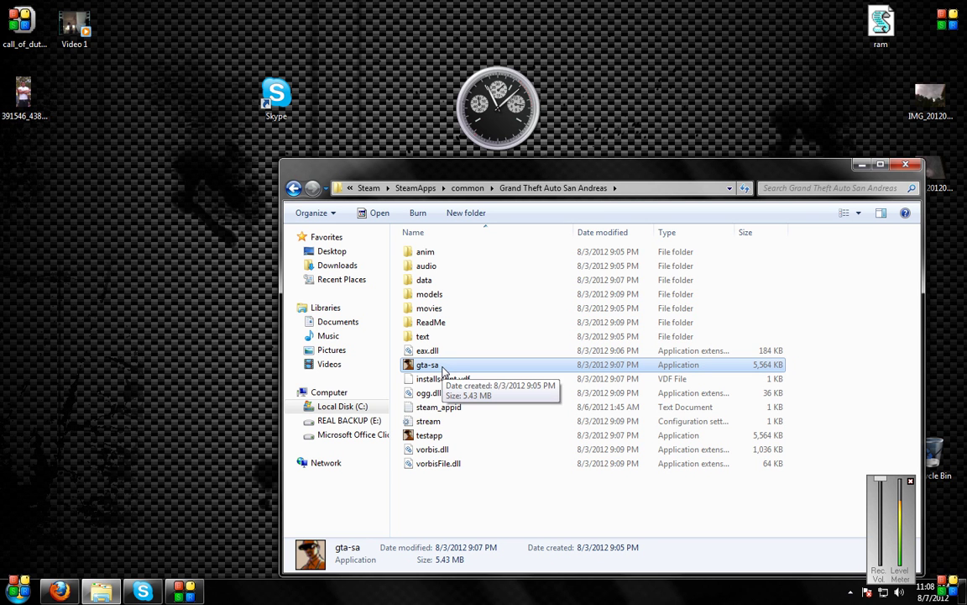
left_click(669, 436)
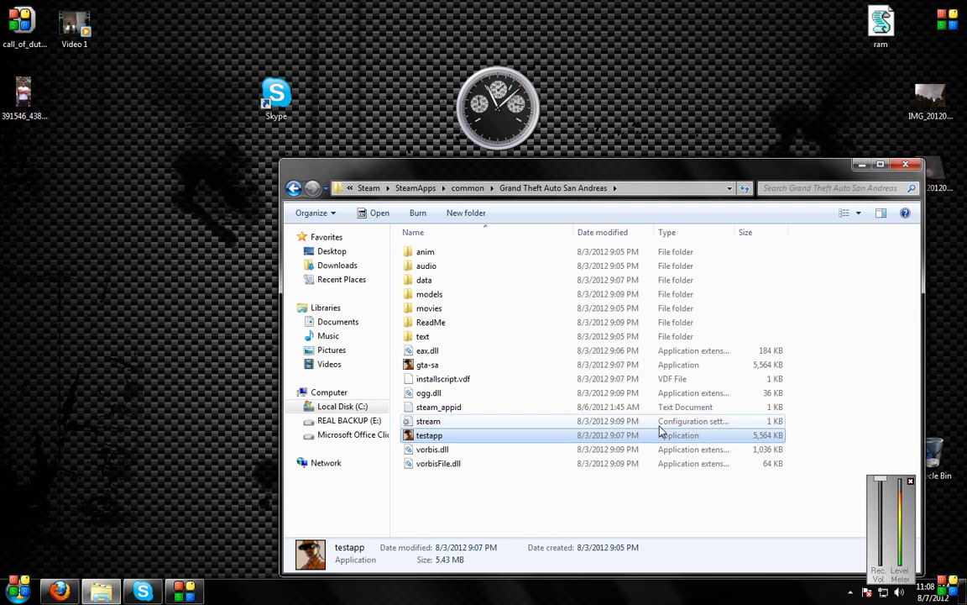
left_click(485, 367)
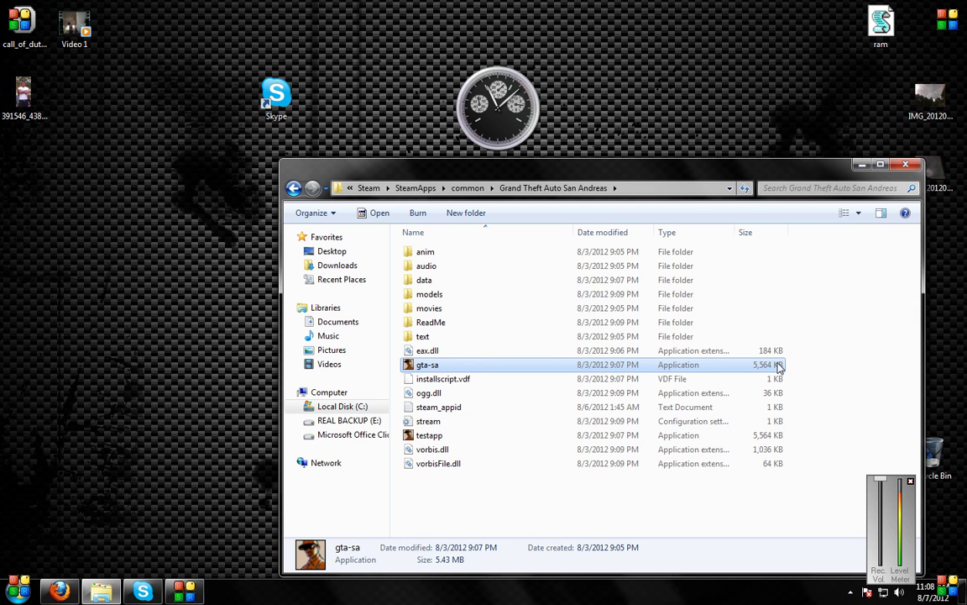
Set gta-sa to Windows XP (Service Pack 3) compatibility mode with Run as administrator, and apply.
right_click(448, 368)
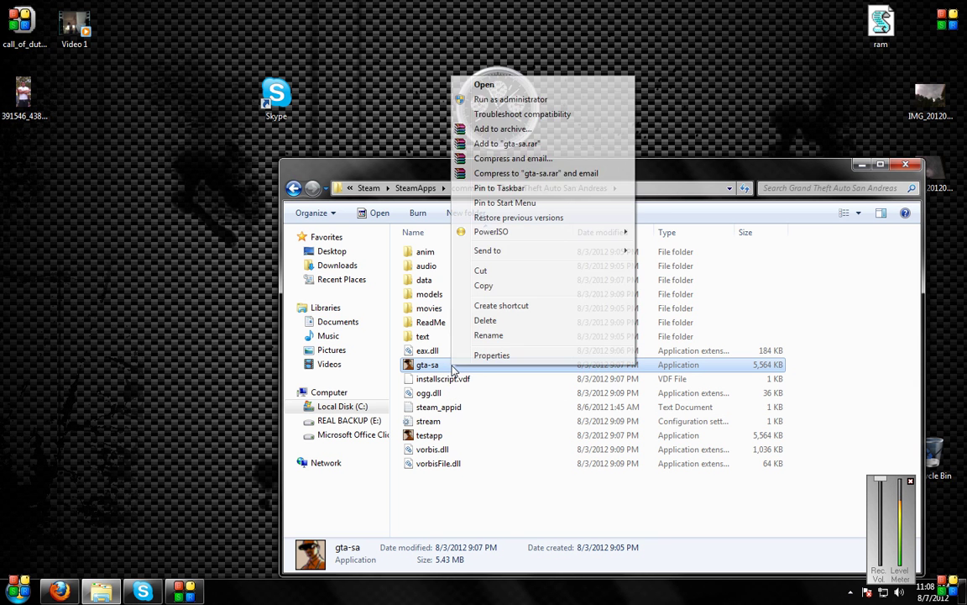
left_click(487, 355)
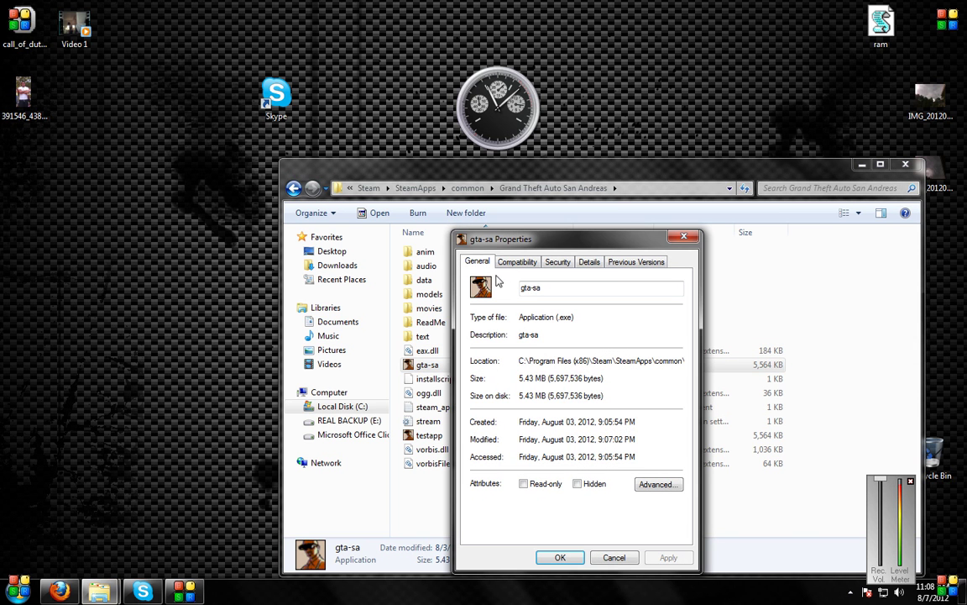
left_click(514, 266)
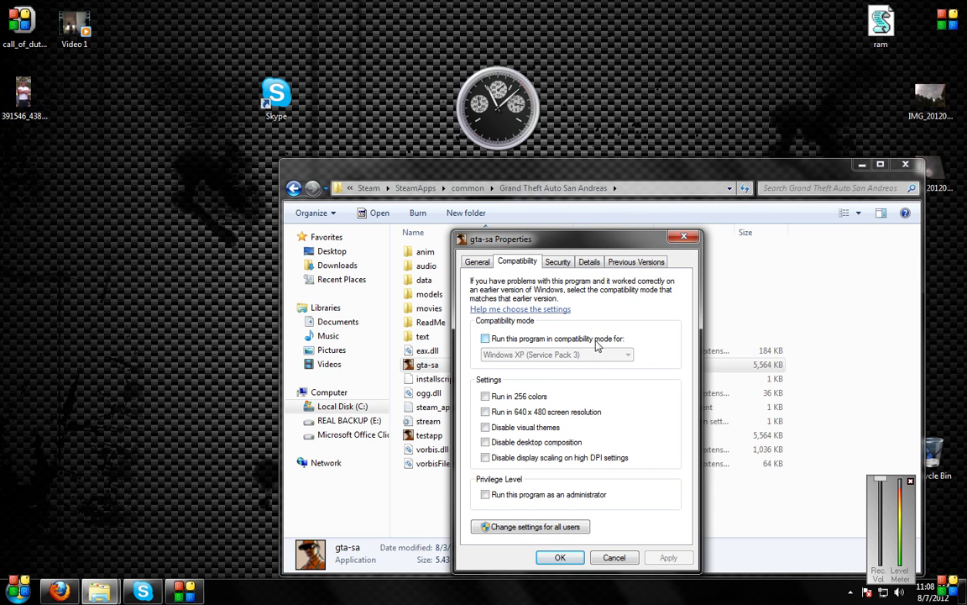
left_click(595, 341)
left_click(579, 354)
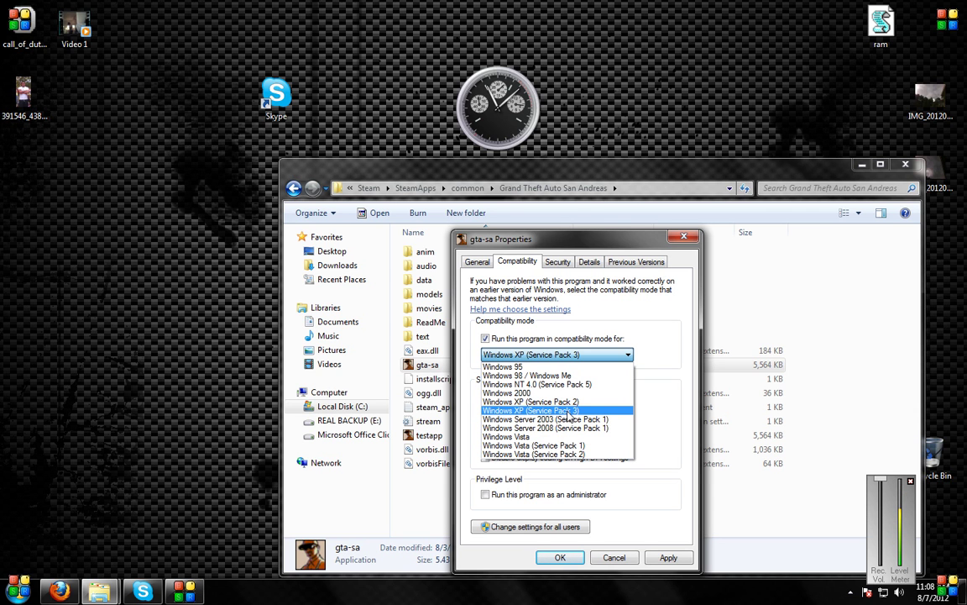
left_click(570, 412)
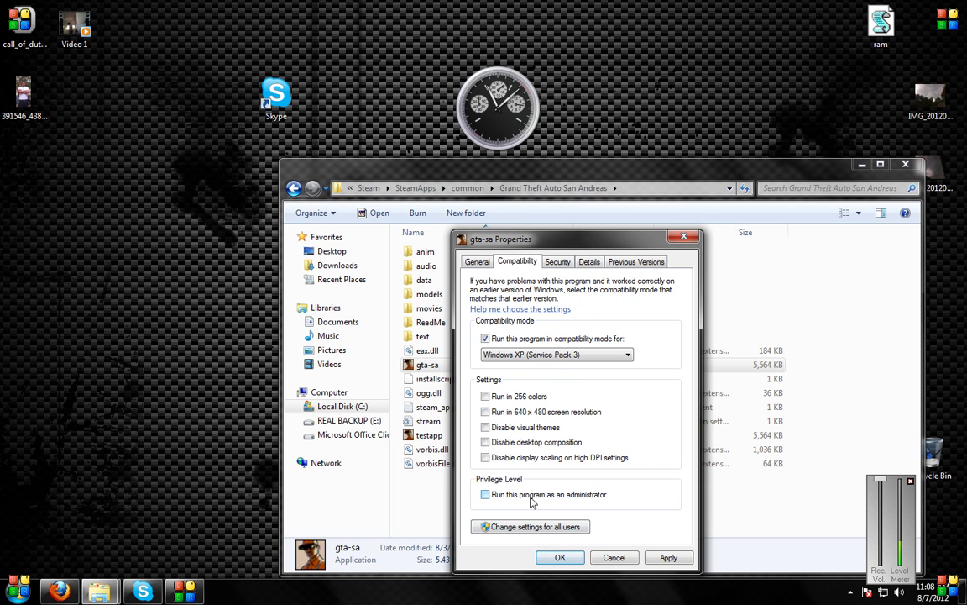
left_click(485, 495)
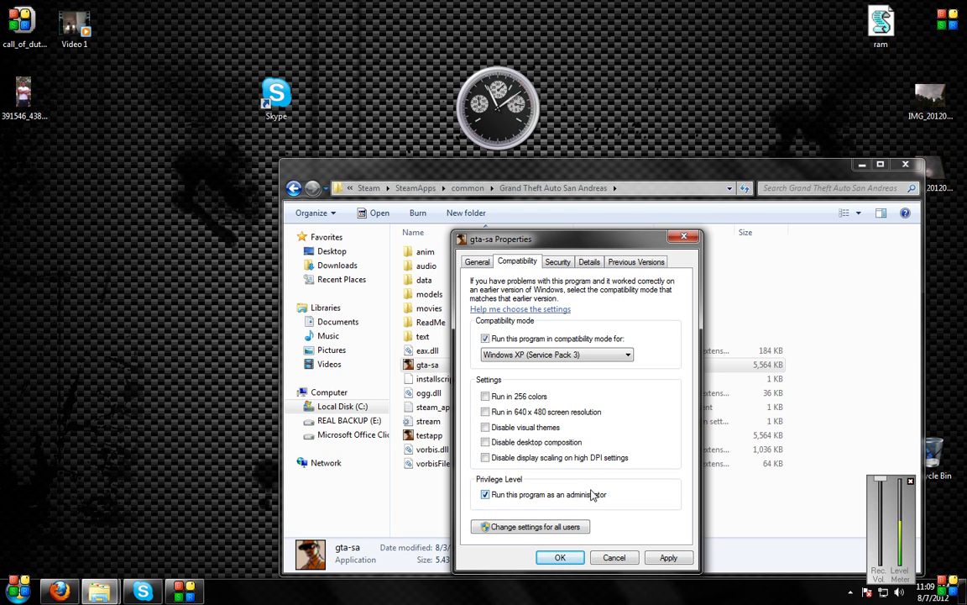
left_click(665, 558)
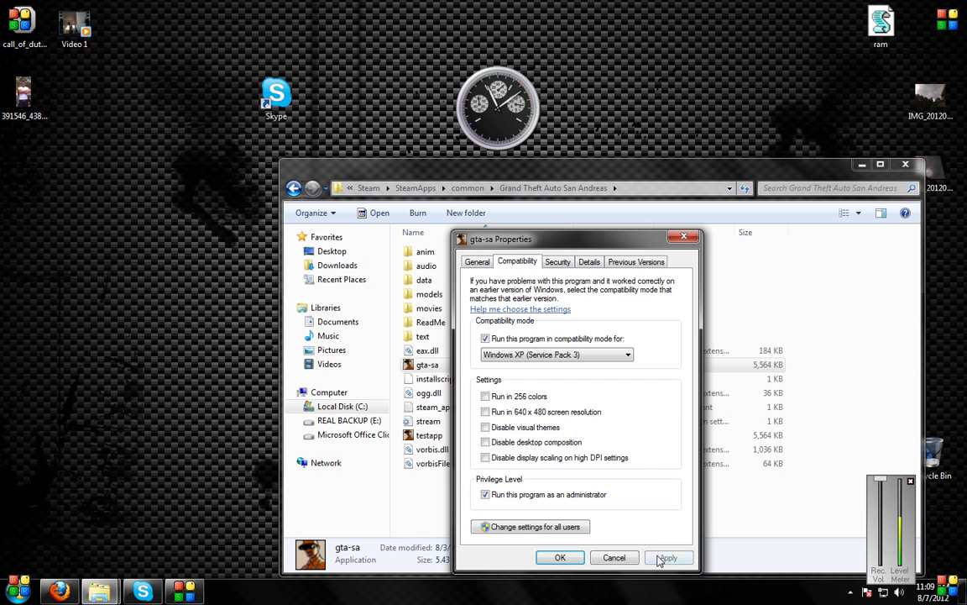
Close gta-sa's properties with OK, minimize Explorer, and drag selection boxes across the empty desktop.
left_click(561, 558)
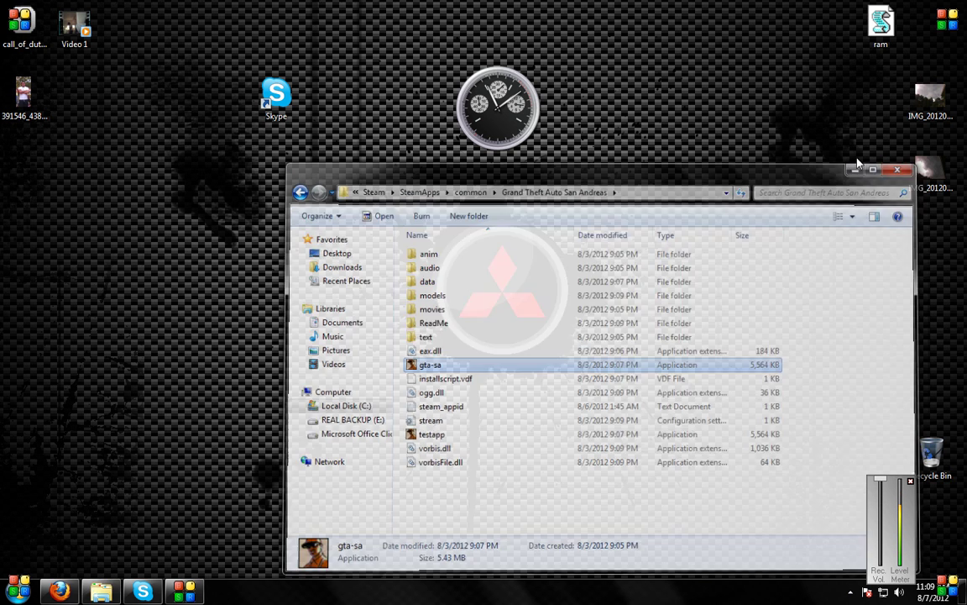
left_click(858, 164)
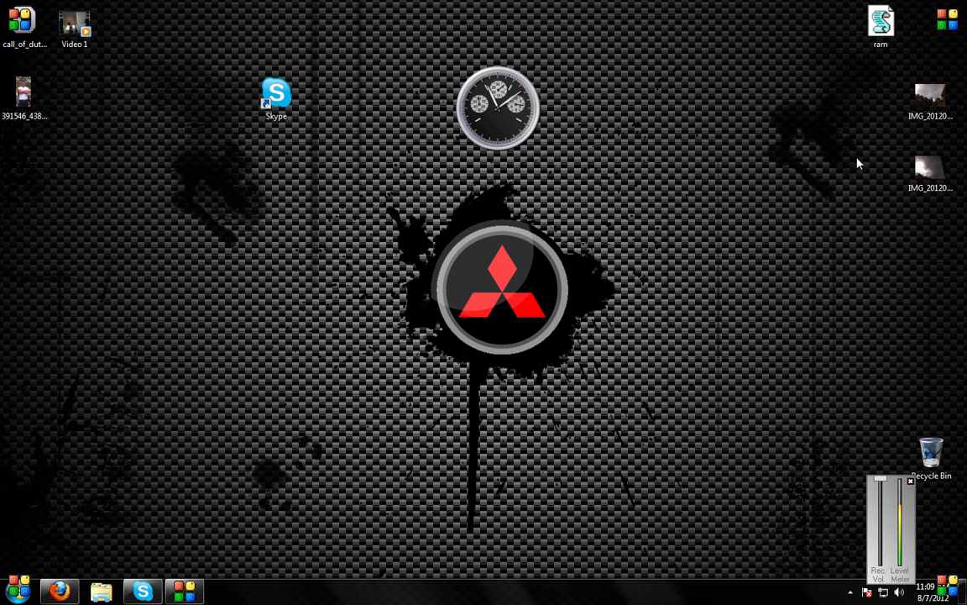
left_click_drag(347, 183, 647, 398)
left_click_drag(345, 154, 682, 430)
left_click_drag(368, 162, 653, 350)
left_click_drag(361, 158, 639, 427)
left_click_drag(329, 158, 568, 237)
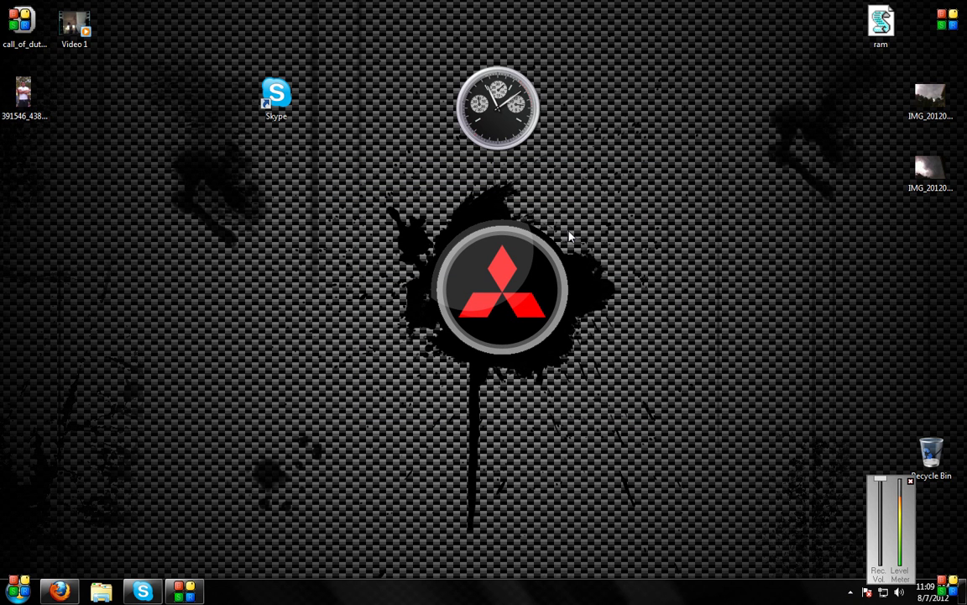